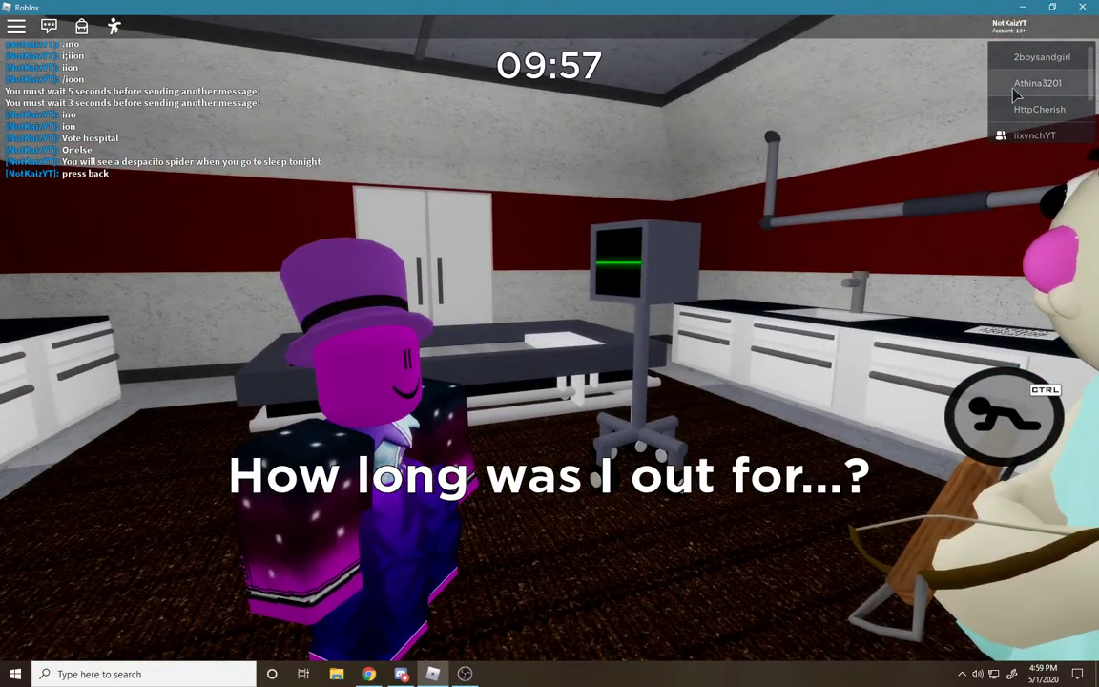
Step: Open other players' leaderboard options, then open and close the game menu to resume
click(1022, 135)
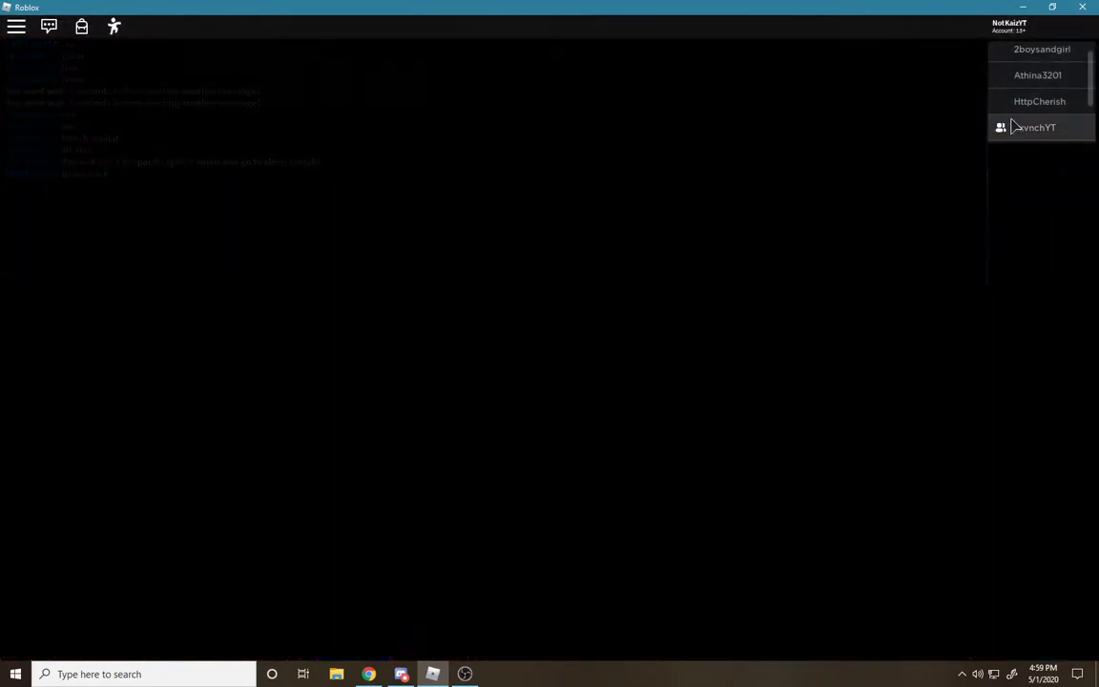
click(1035, 101)
click(853, 74)
click(1020, 127)
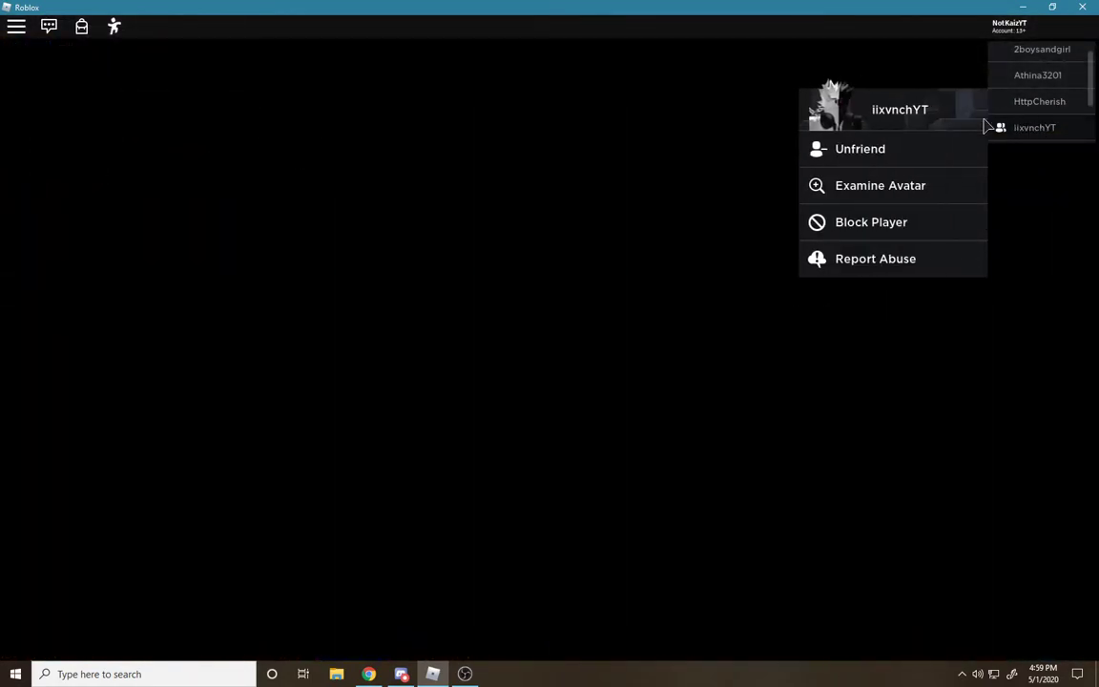
key(Escape)
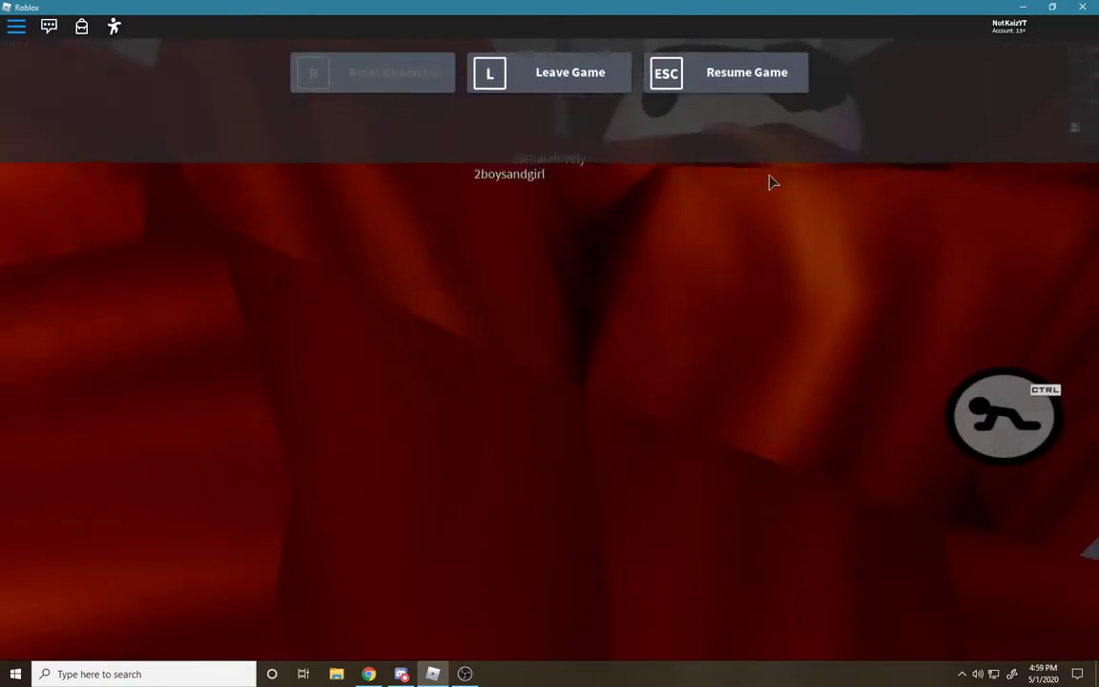
key(Escape)
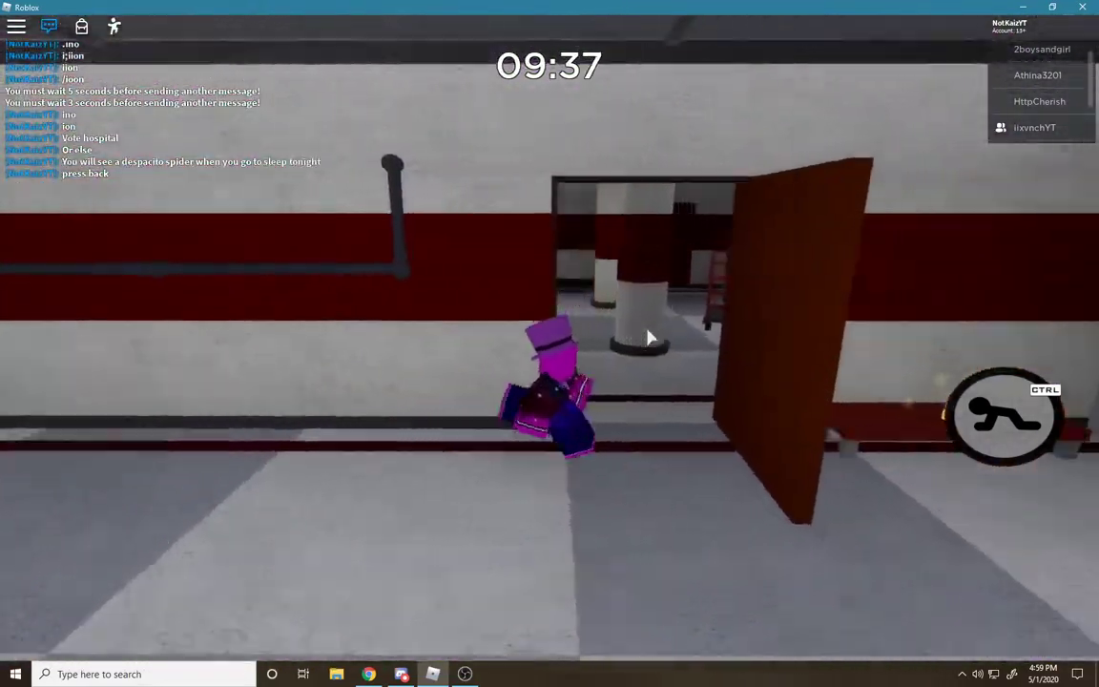
scroll(649, 335, up, 5)
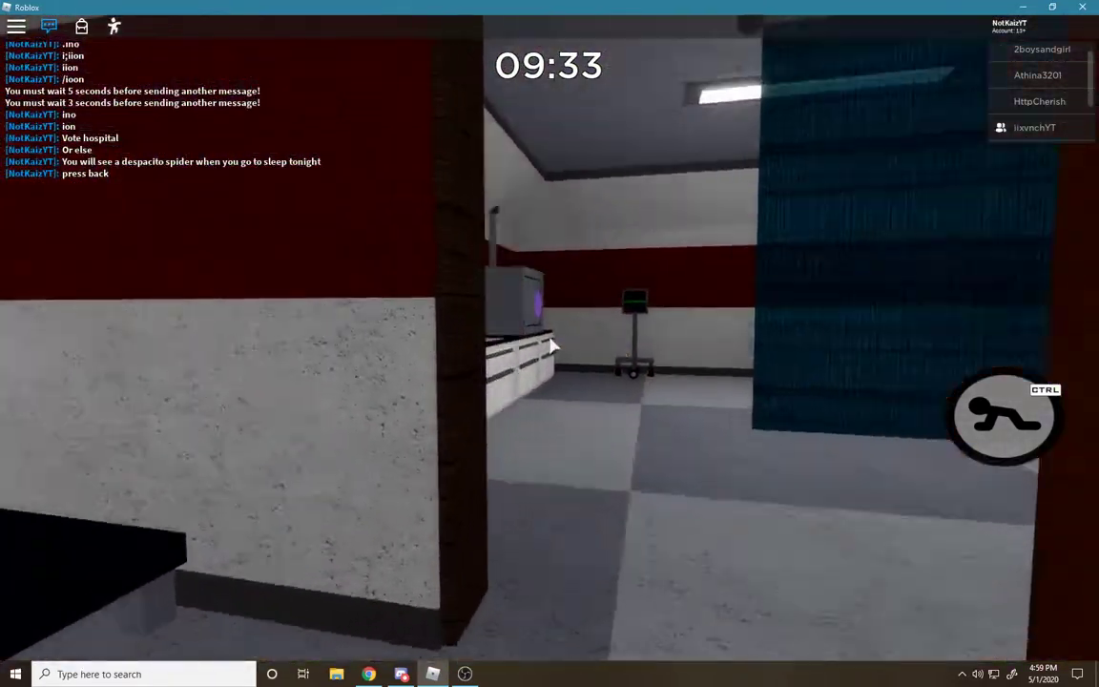
scroll(549, 338, down, 3)
scroll(553, 345, down, 3)
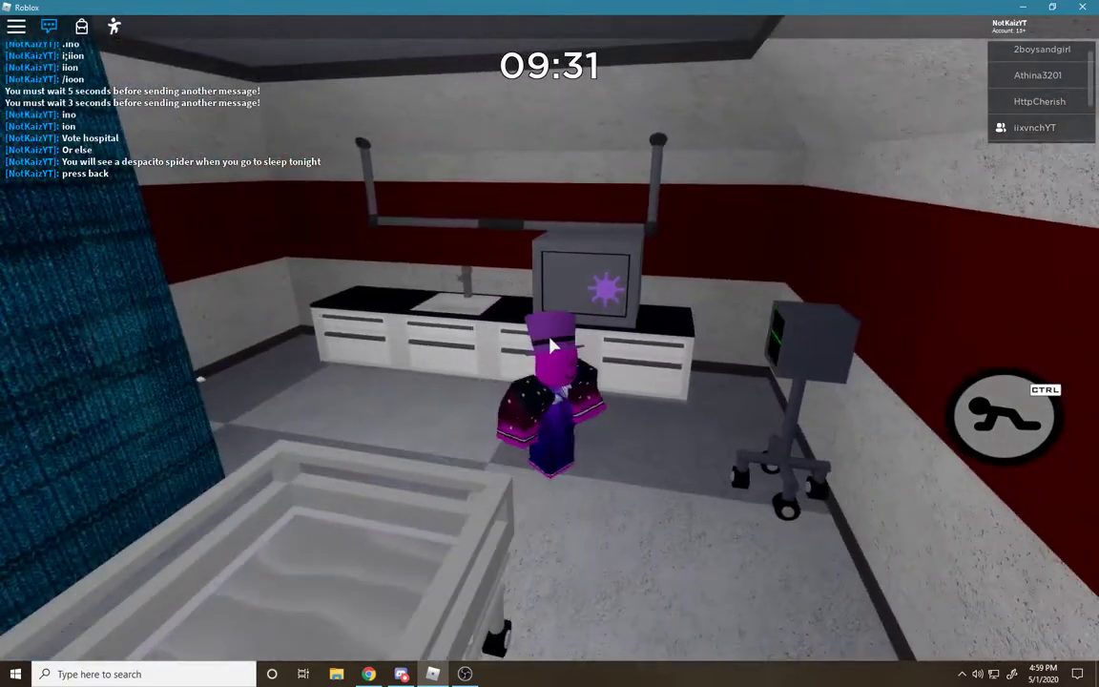
Step: Turn on shift-lock as the avatar reaches the lab room
key(shift)
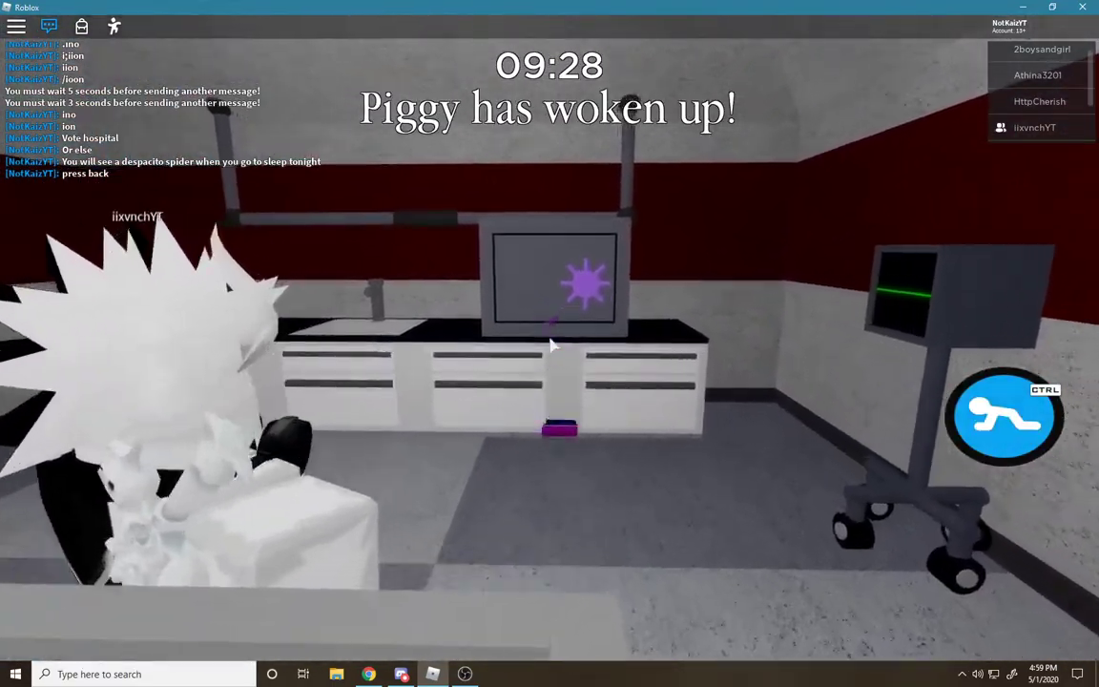
scroll(550, 338, up, 5)
Step: Pick up the knife, face the purple-valve counter, and ready hotbar item 1
click(562, 344)
scroll(556, 249, down, 3)
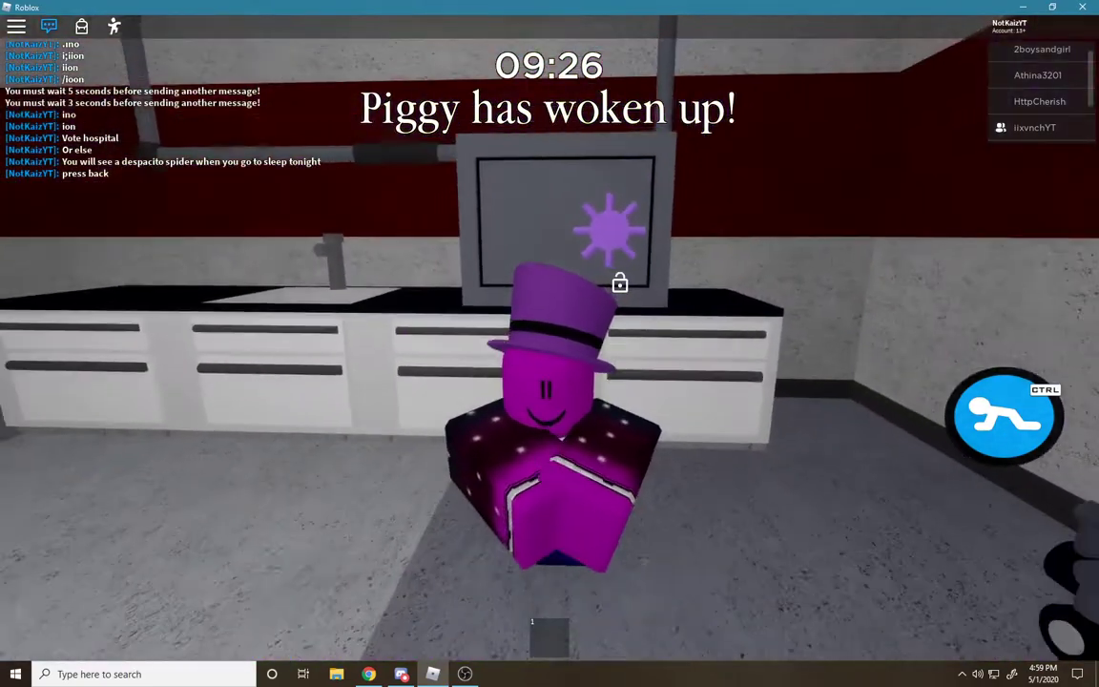
scroll(556, 249, up, 5)
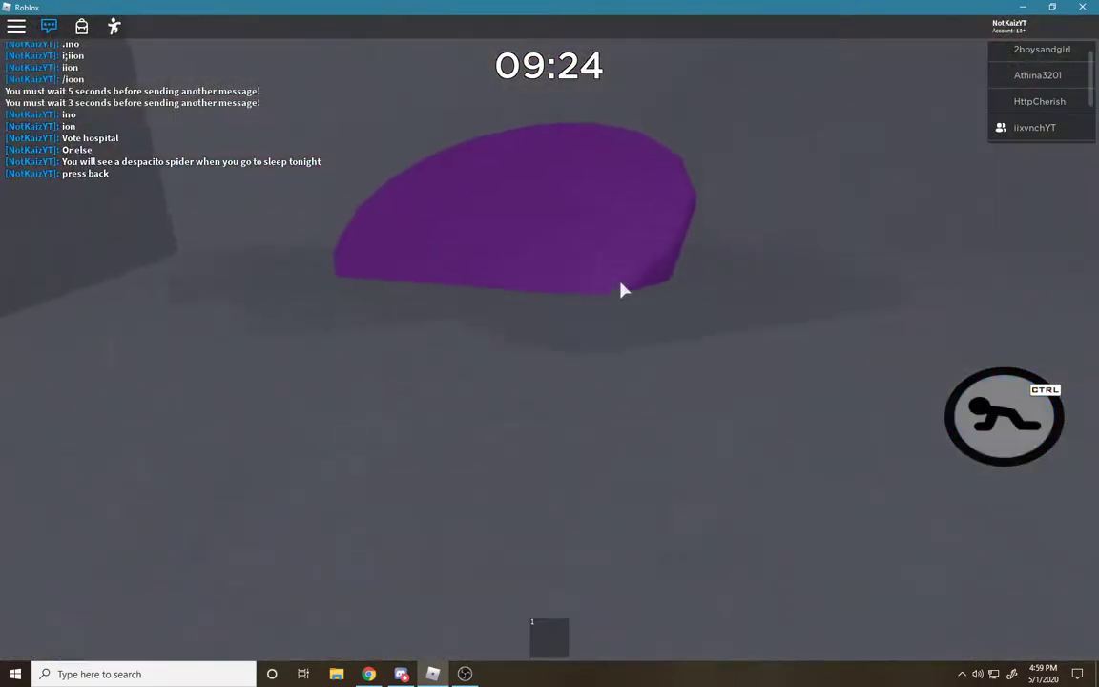
scroll(556, 250, down, 3)
scroll(556, 250, up, 3)
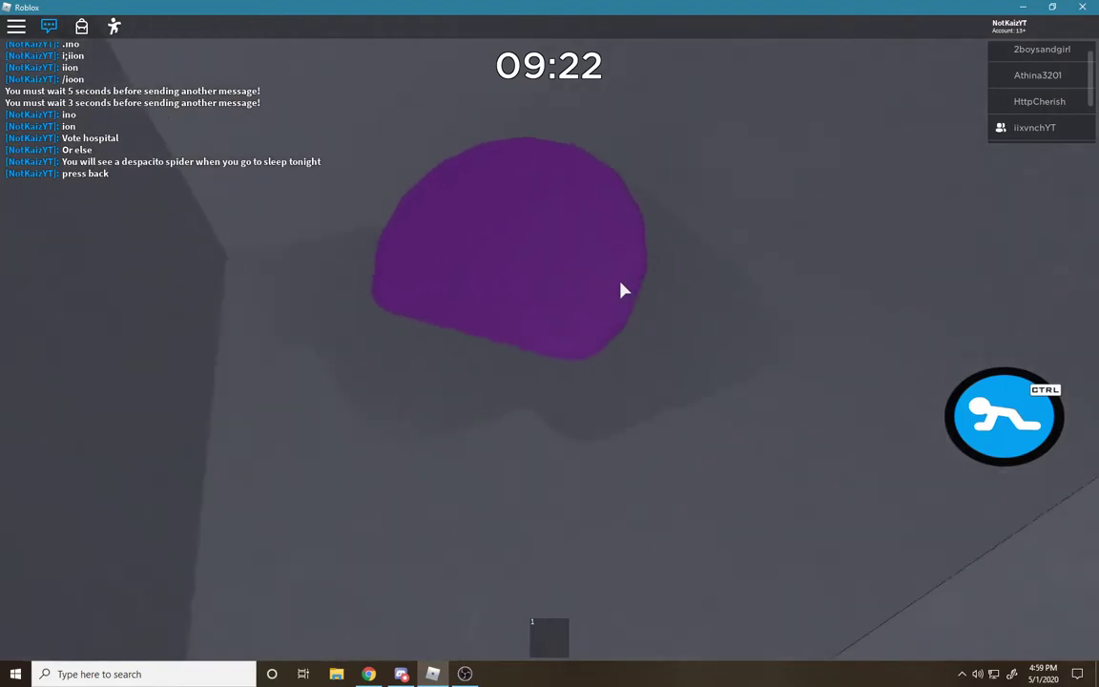
drag(622, 289, 620, 282)
scroll(620, 283, down, 3)
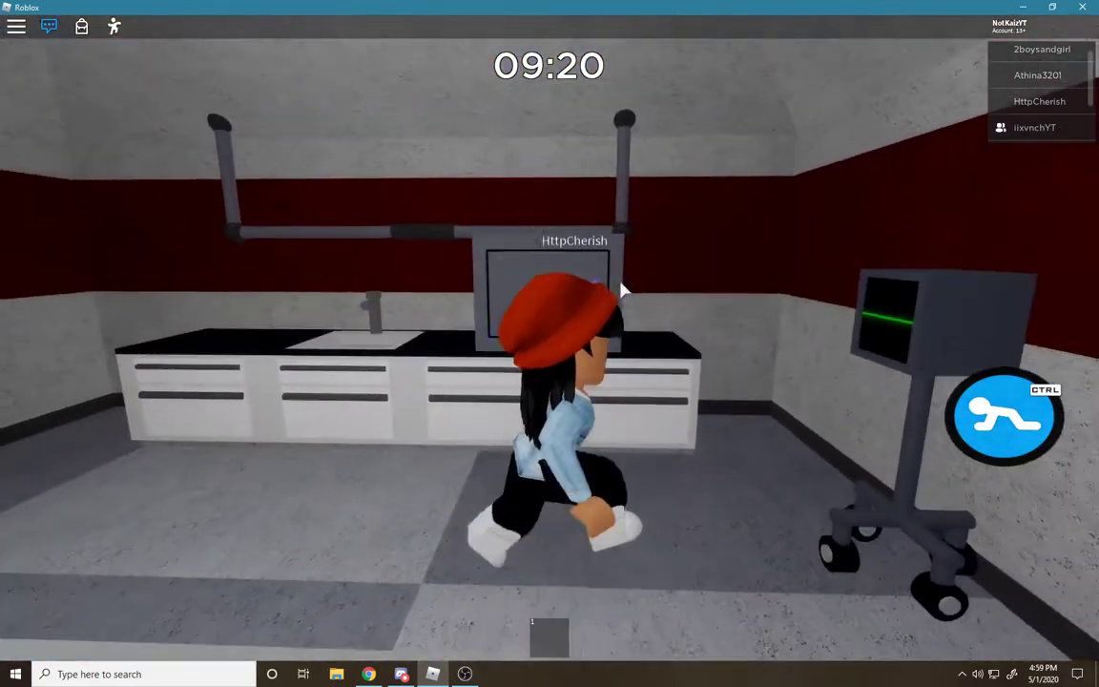
scroll(620, 283, up, 3)
scroll(620, 283, up, 2)
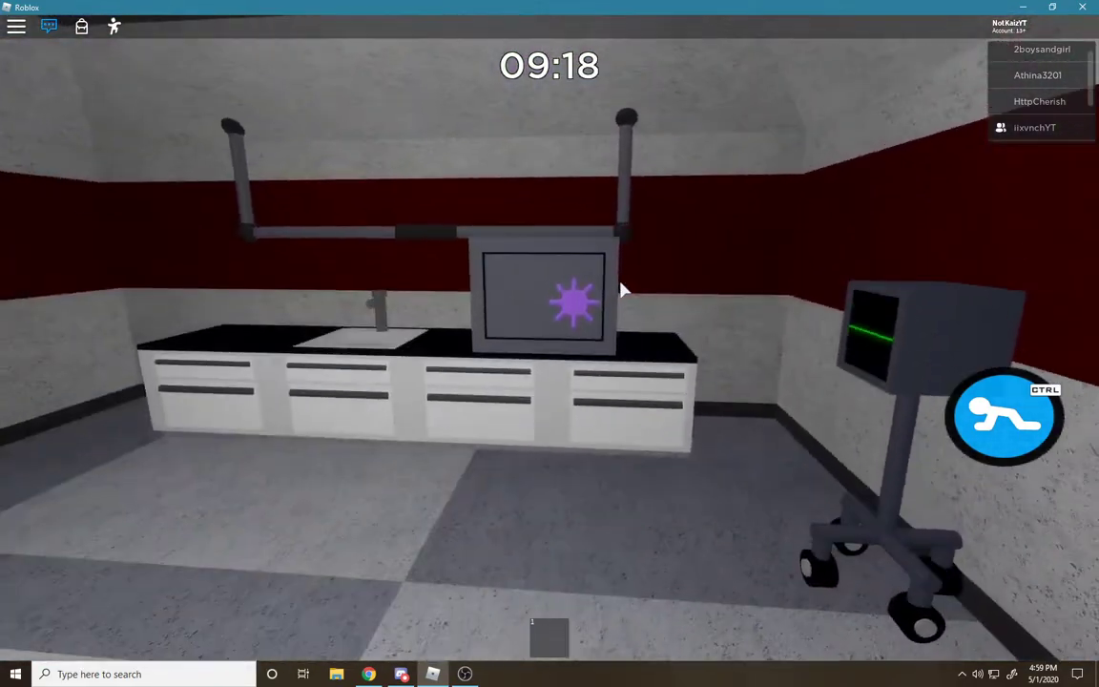
scroll(622, 289, up, 3)
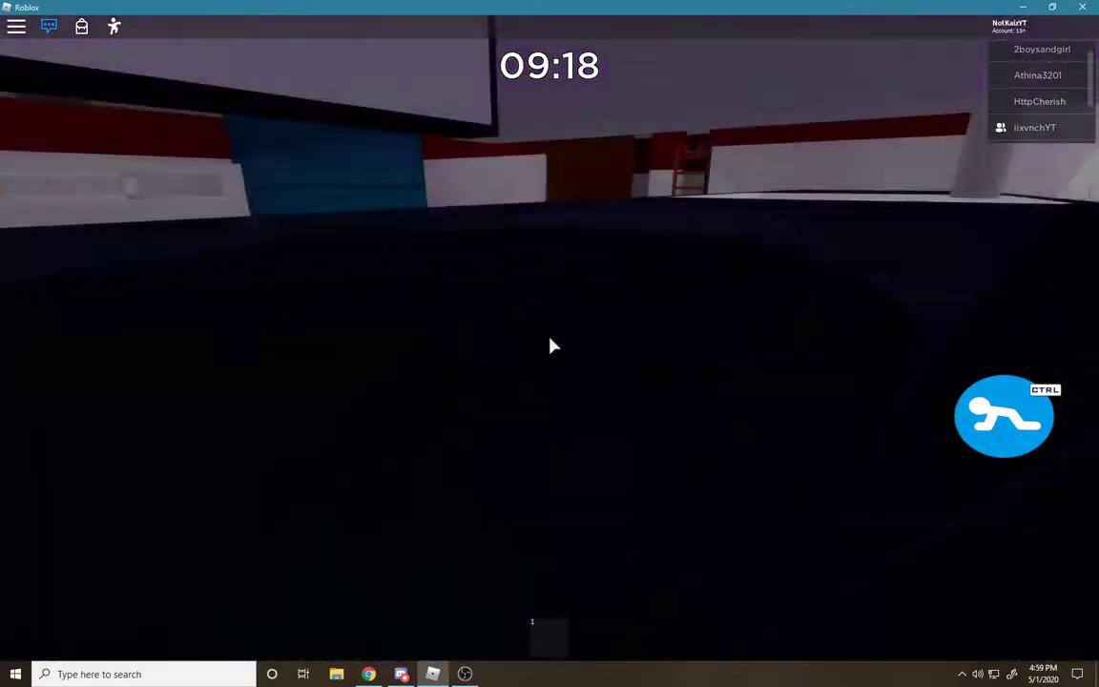
scroll(552, 343, down, 3)
scroll(551, 343, up, 3)
scroll(551, 343, down, 2)
scroll(551, 343, down, 2)
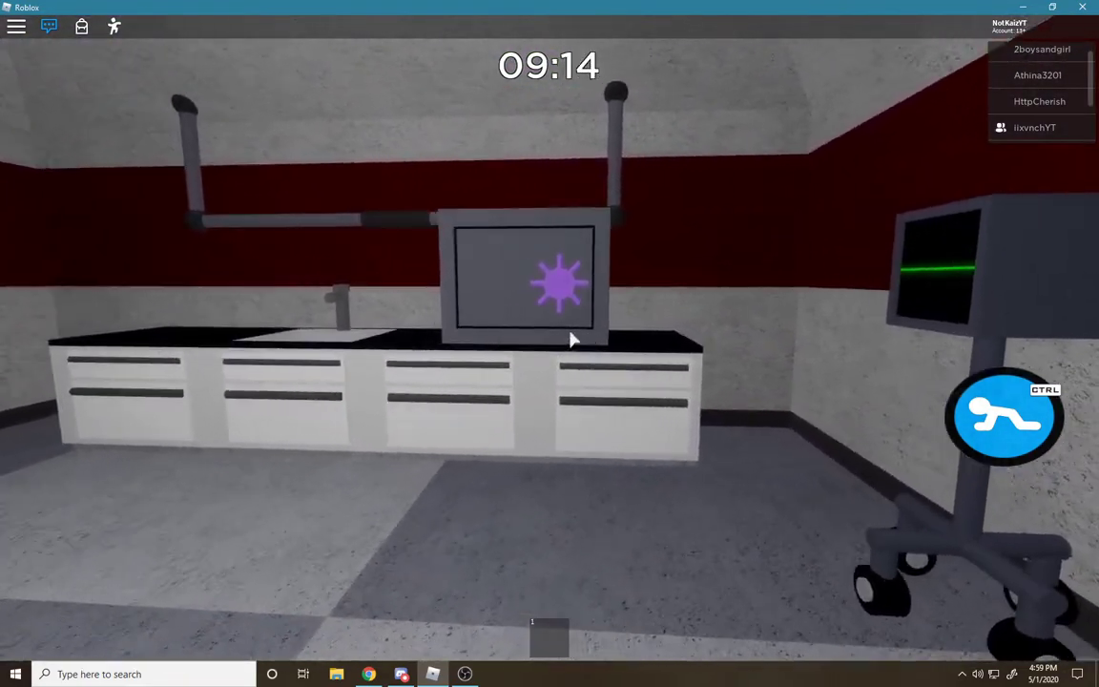
scroll(571, 339, up, 3)
scroll(563, 342, down, 3)
scroll(558, 344, up, 3)
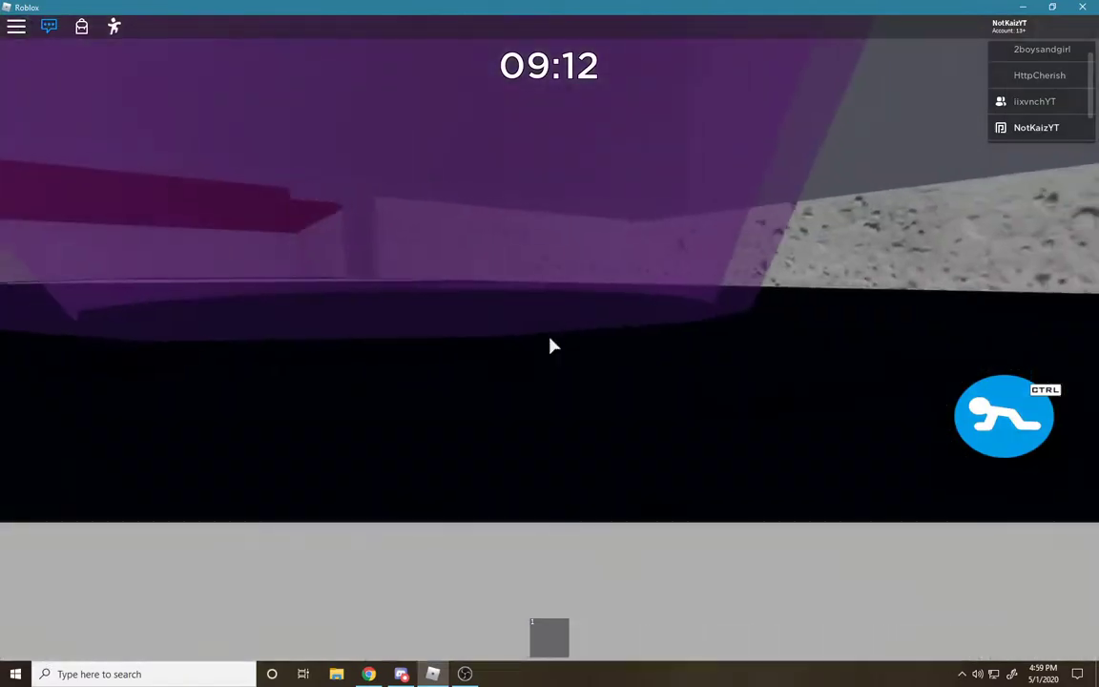
scroll(551, 345, down, 3)
scroll(551, 345, down, 2)
scroll(552, 346, up, 2)
scroll(551, 346, up, 3)
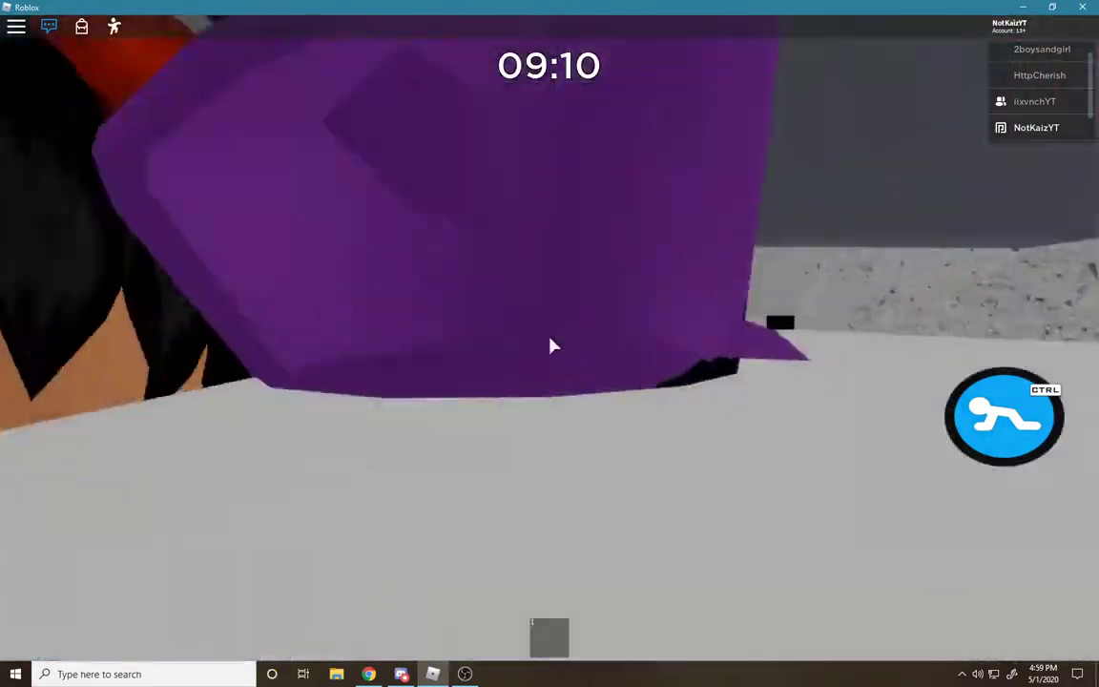
scroll(552, 345, down, 2)
scroll(552, 345, down, 3)
scroll(552, 345, up, 3)
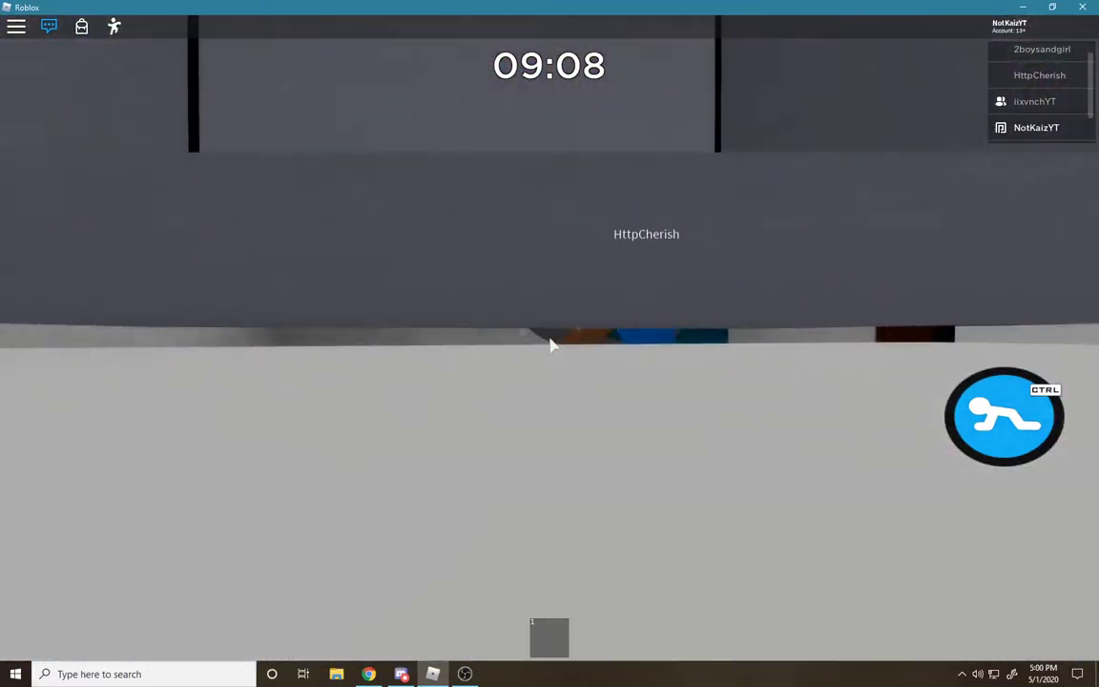
scroll(552, 346, up, 3)
scroll(551, 345, down, 2)
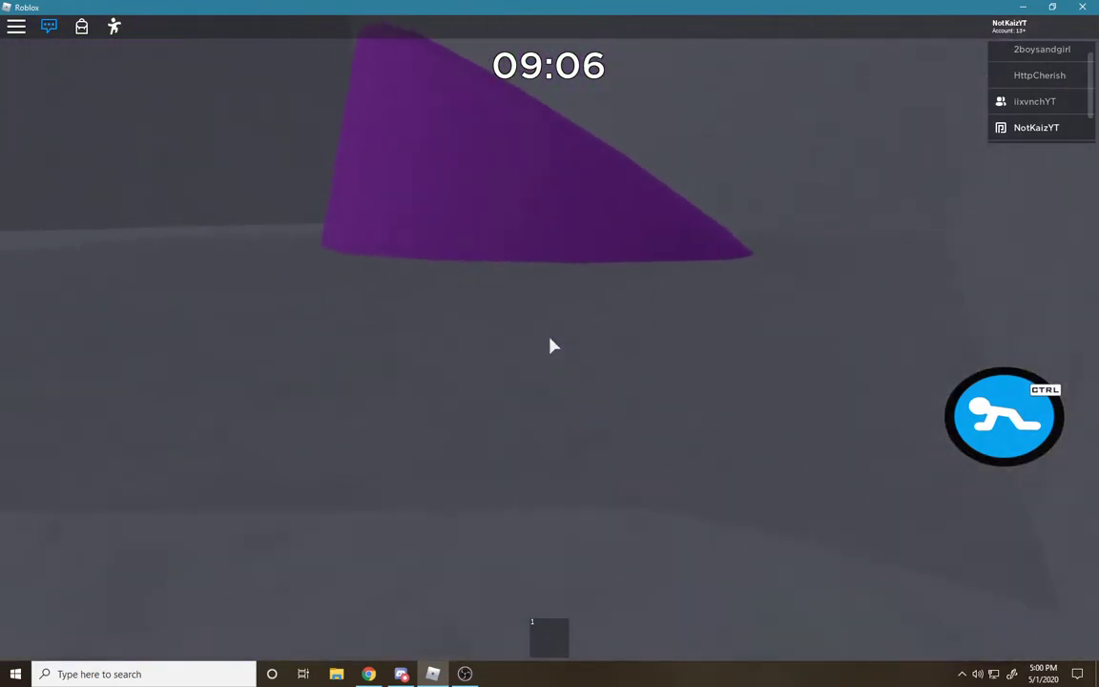
scroll(552, 345, up, 2)
scroll(551, 345, down, 3)
scroll(551, 345, up, 3)
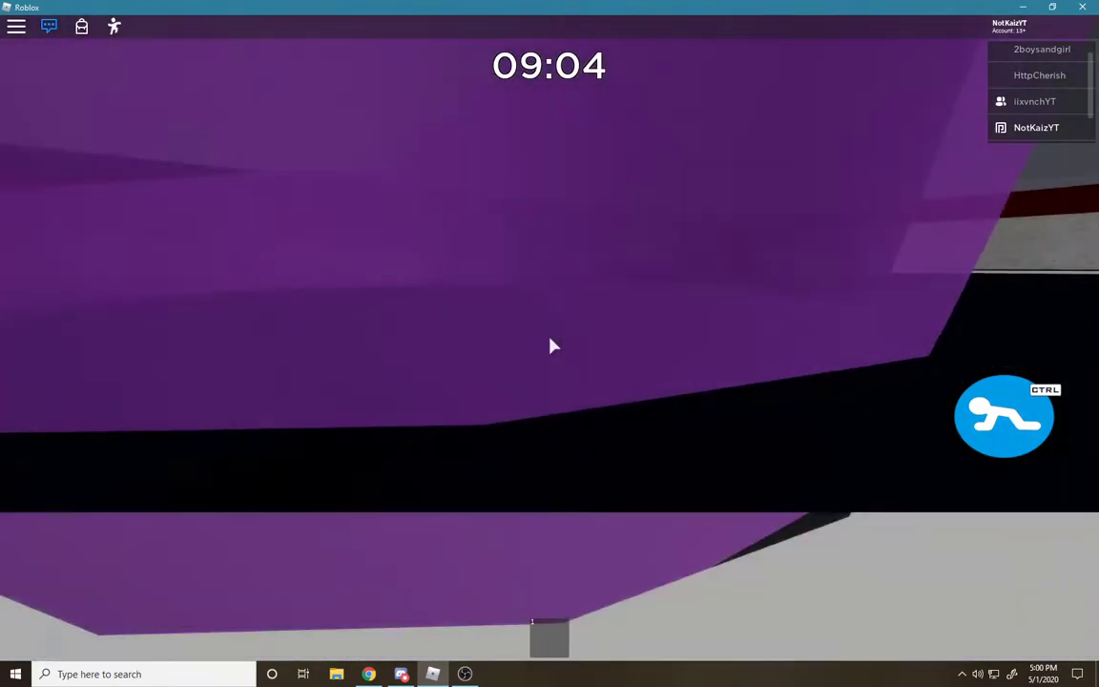
scroll(551, 346, down, 2)
scroll(552, 345, down, 2)
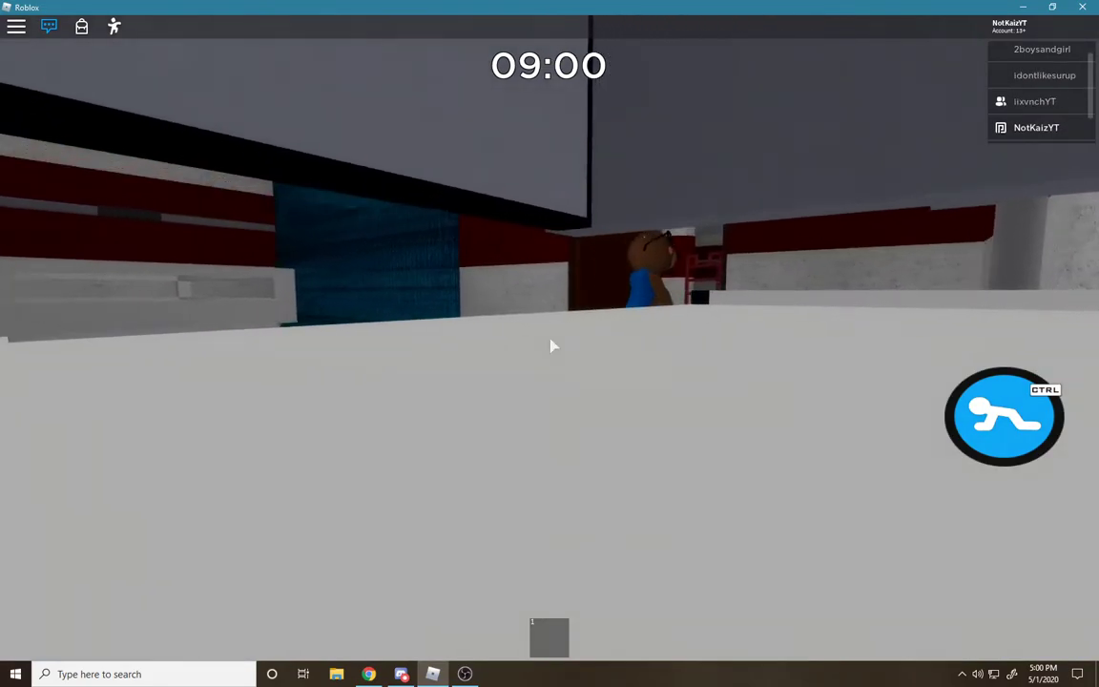
scroll(552, 346, down, 3)
scroll(551, 346, up, 3)
scroll(551, 345, down, 2)
scroll(551, 345, up, 2)
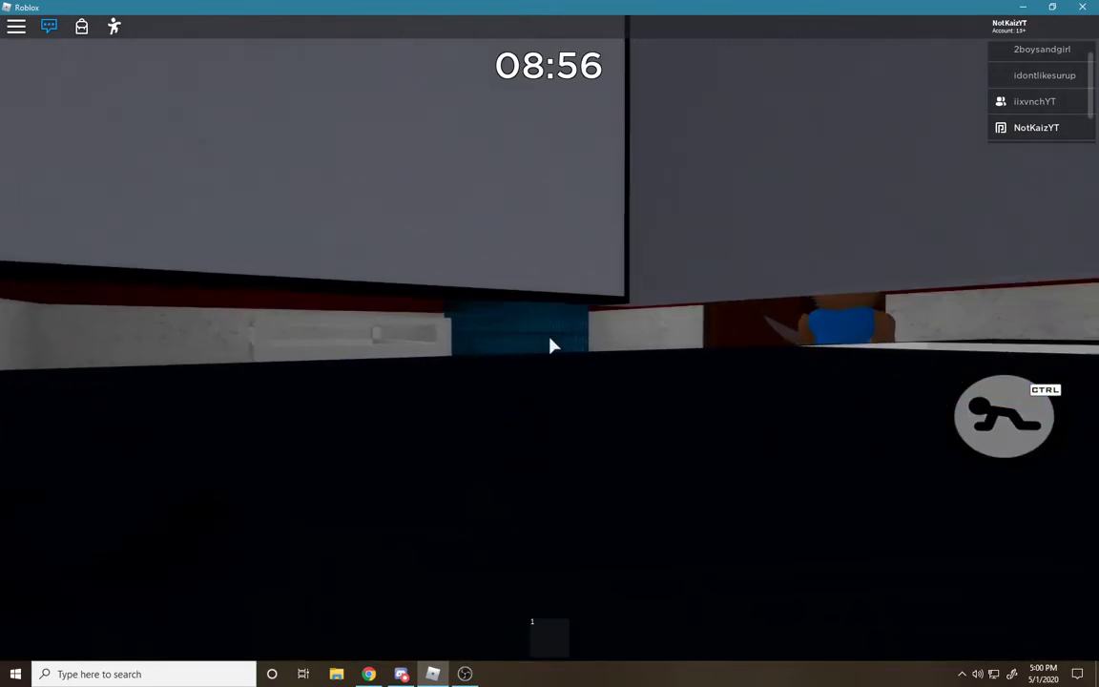
scroll(551, 346, down, 3)
scroll(551, 346, up, 3)
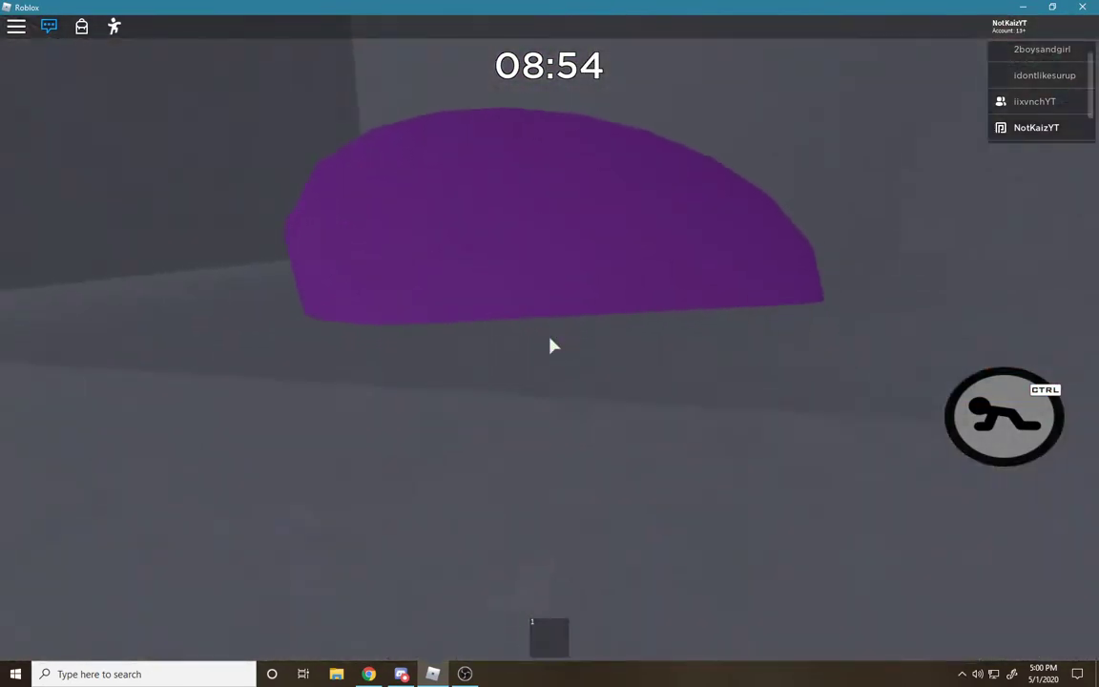
scroll(552, 346, down, 3)
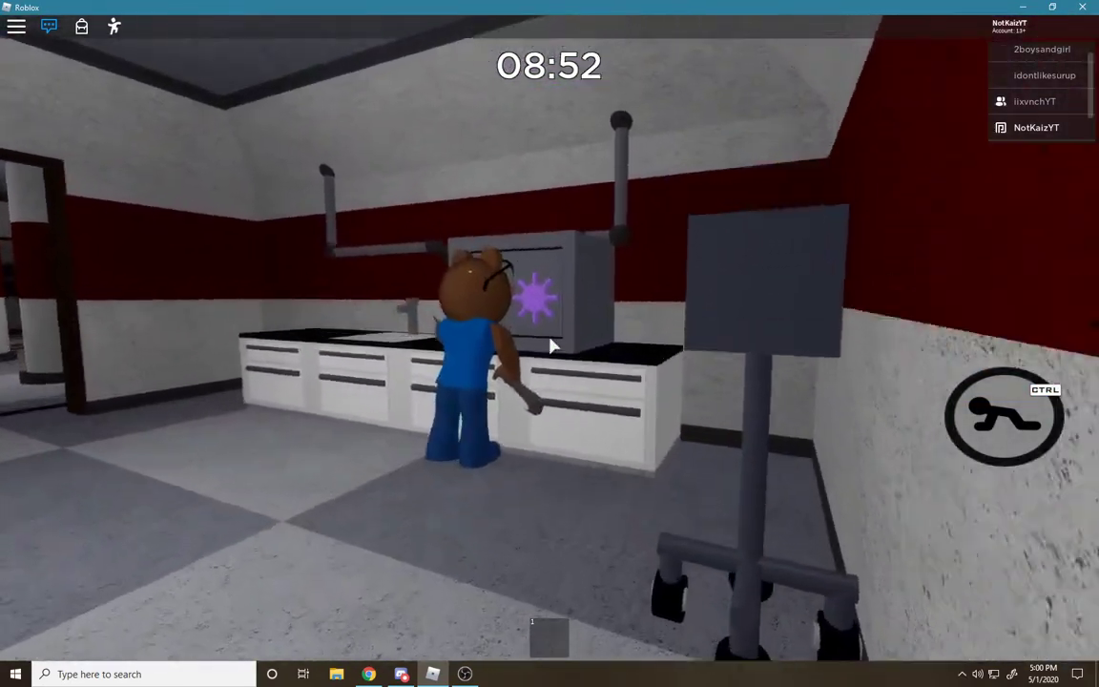
scroll(551, 345, up, 3)
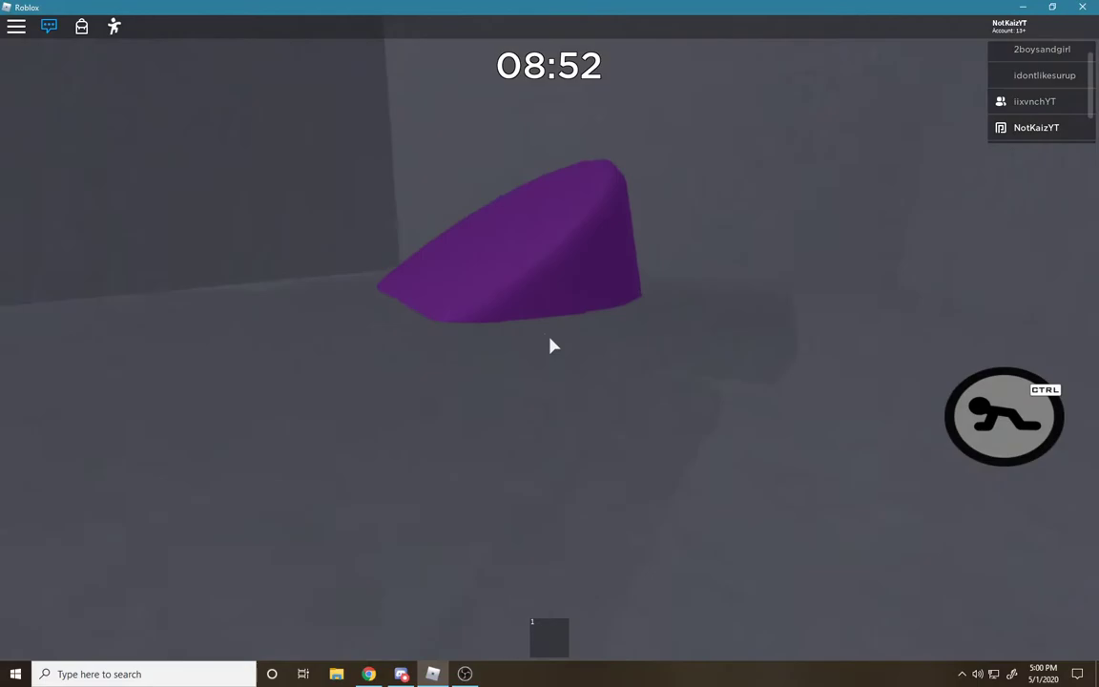
key(1)
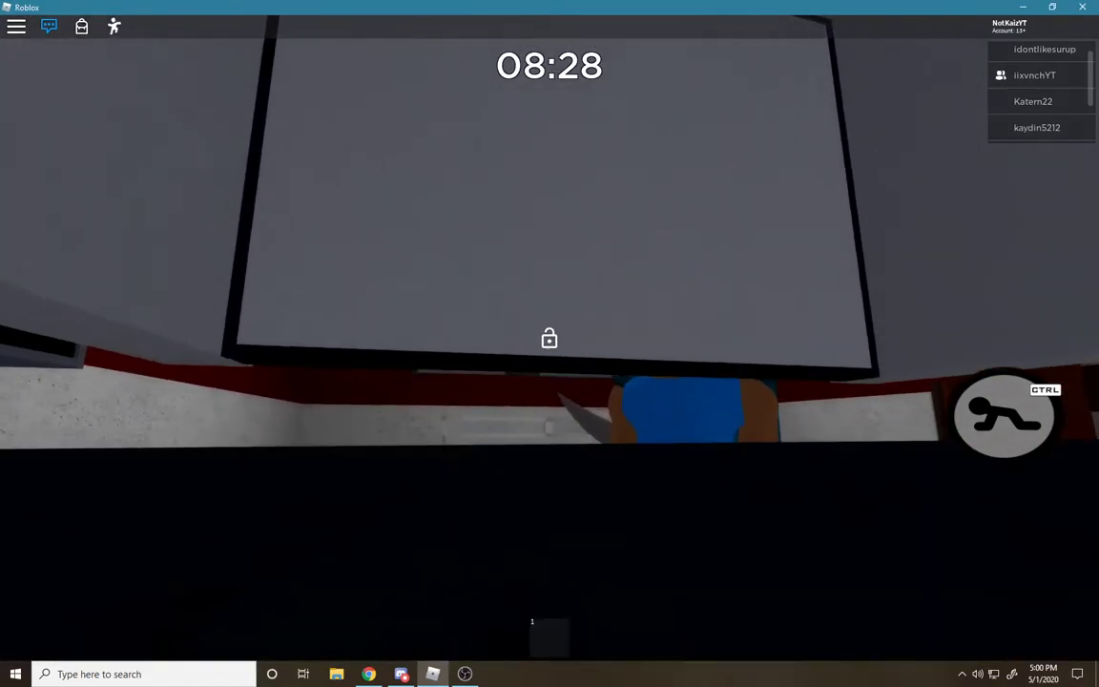
Step: Turn shift-lock off while crouched inside the counter as Piggy searches
key(shift)
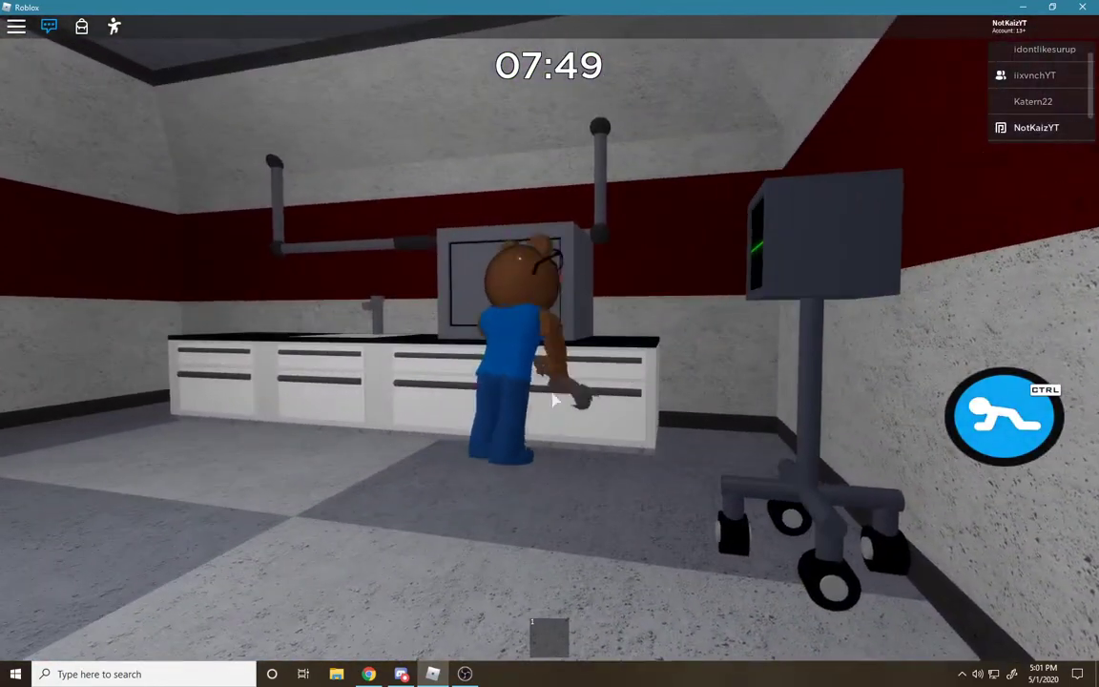
scroll(553, 400, up, 5)
scroll(837, 268, down, 2)
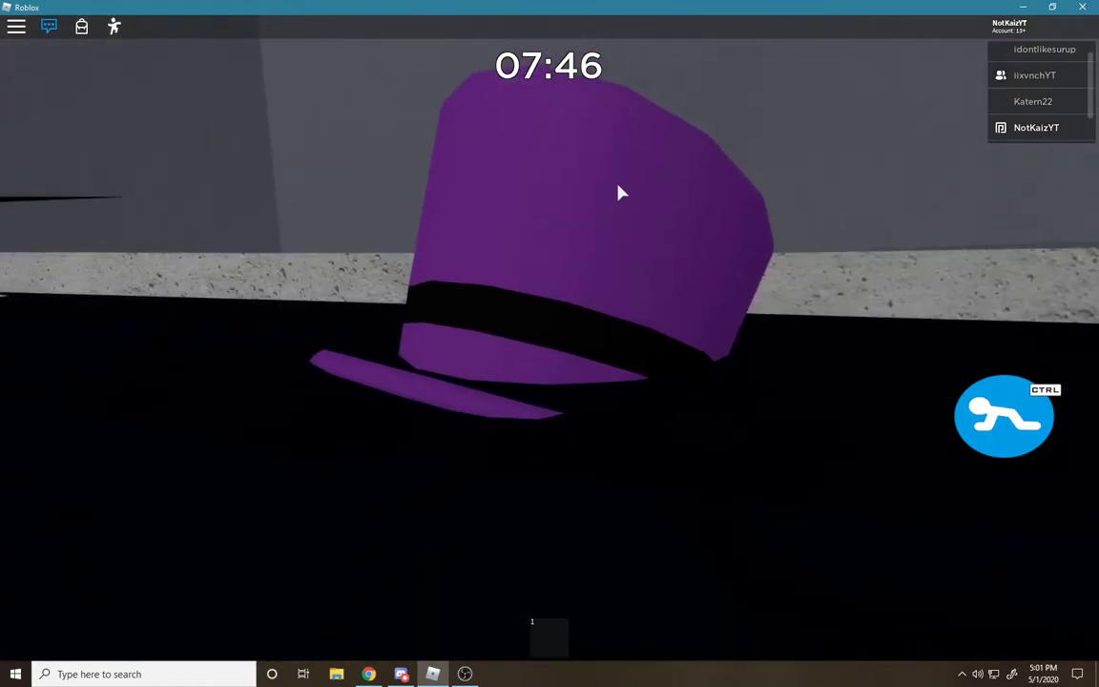
Step: Look around the counter from floor level and equip the gun from slot 2
drag(615, 200, 971, 219)
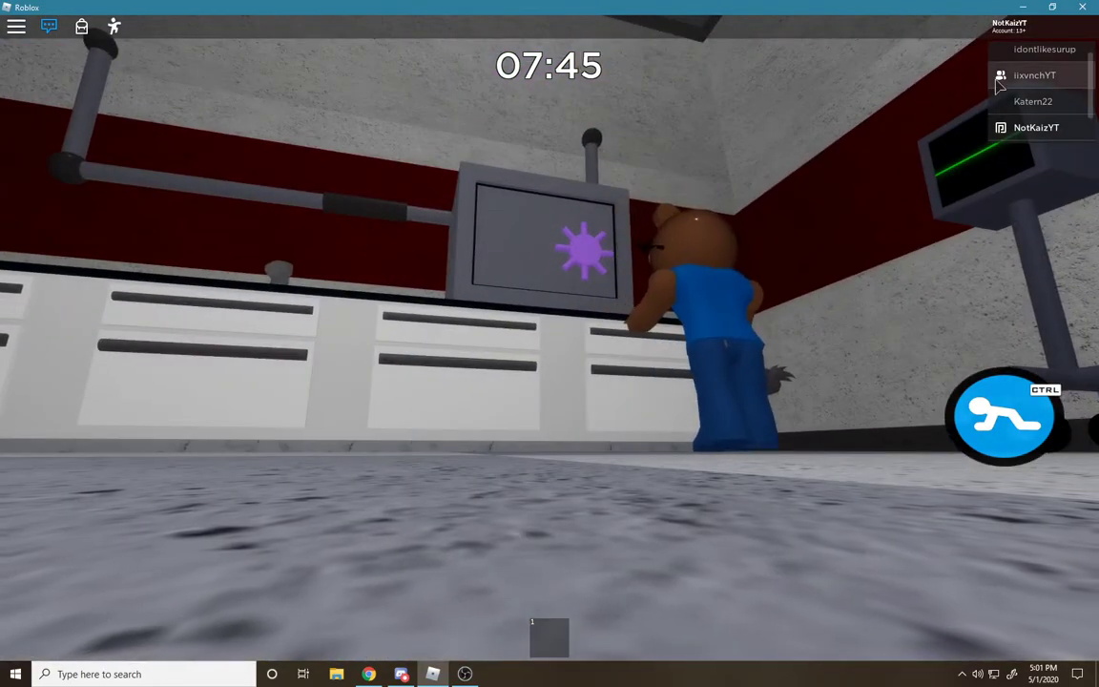
drag(999, 84, 720, 188)
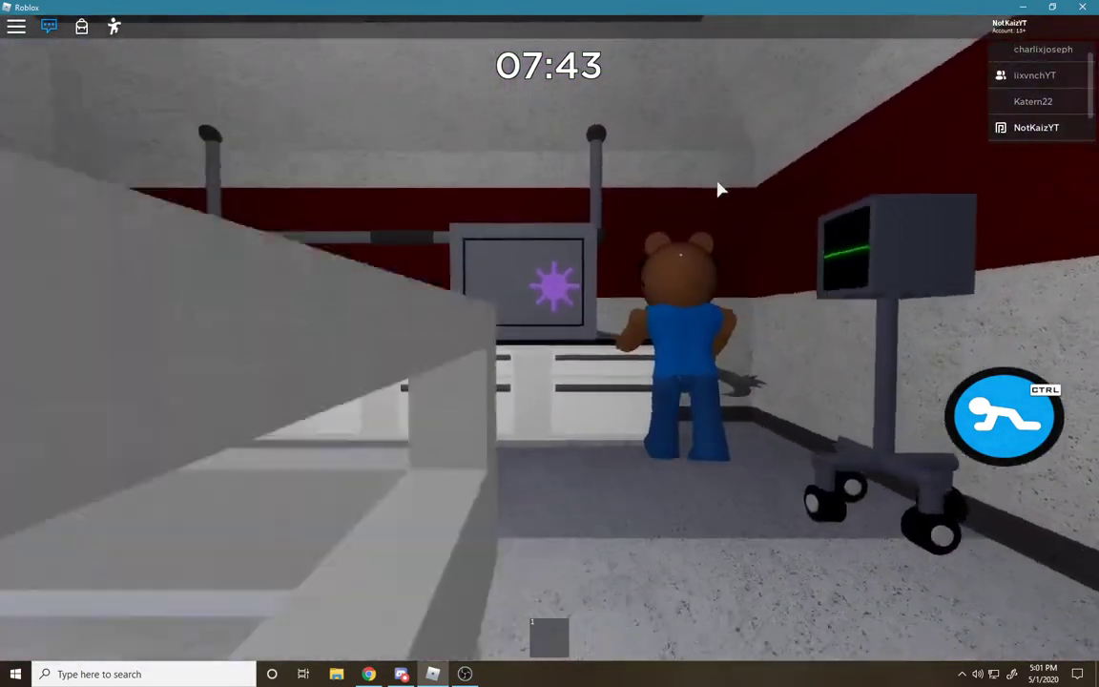
scroll(720, 189, up, 5)
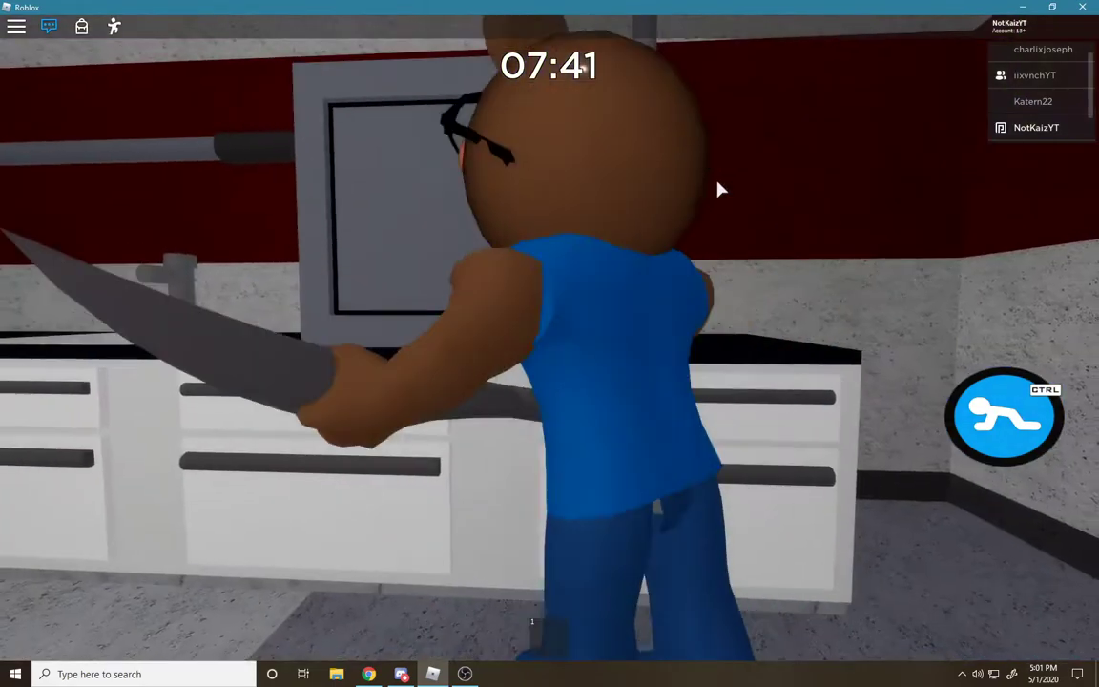
drag(720, 189, 717, 149)
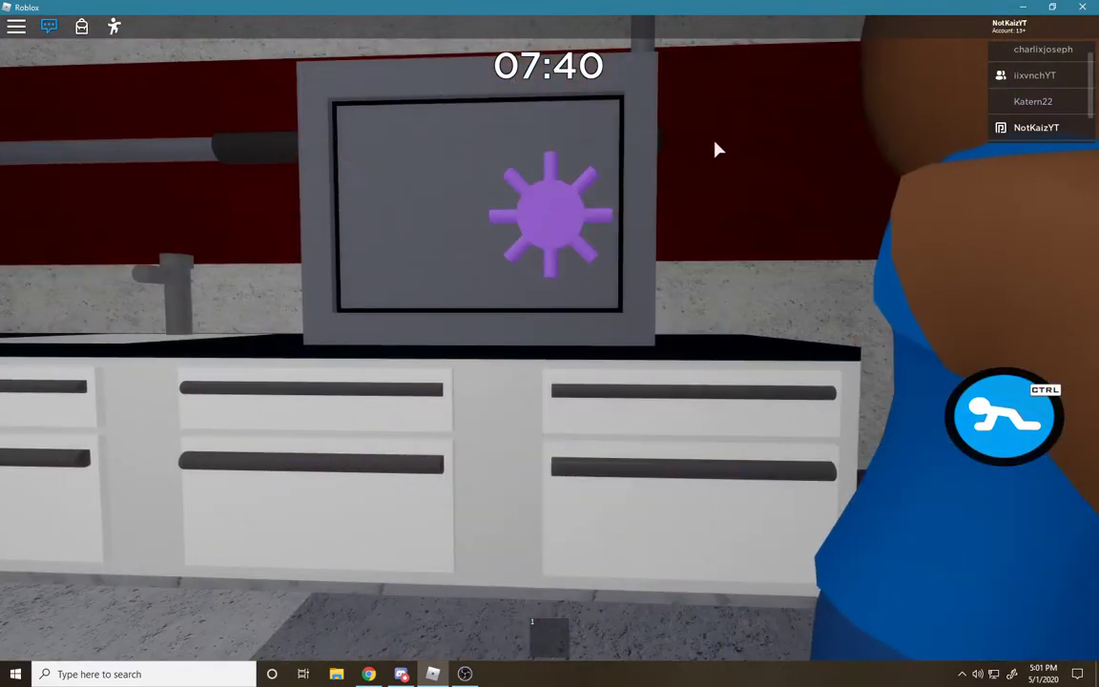
click(535, 623)
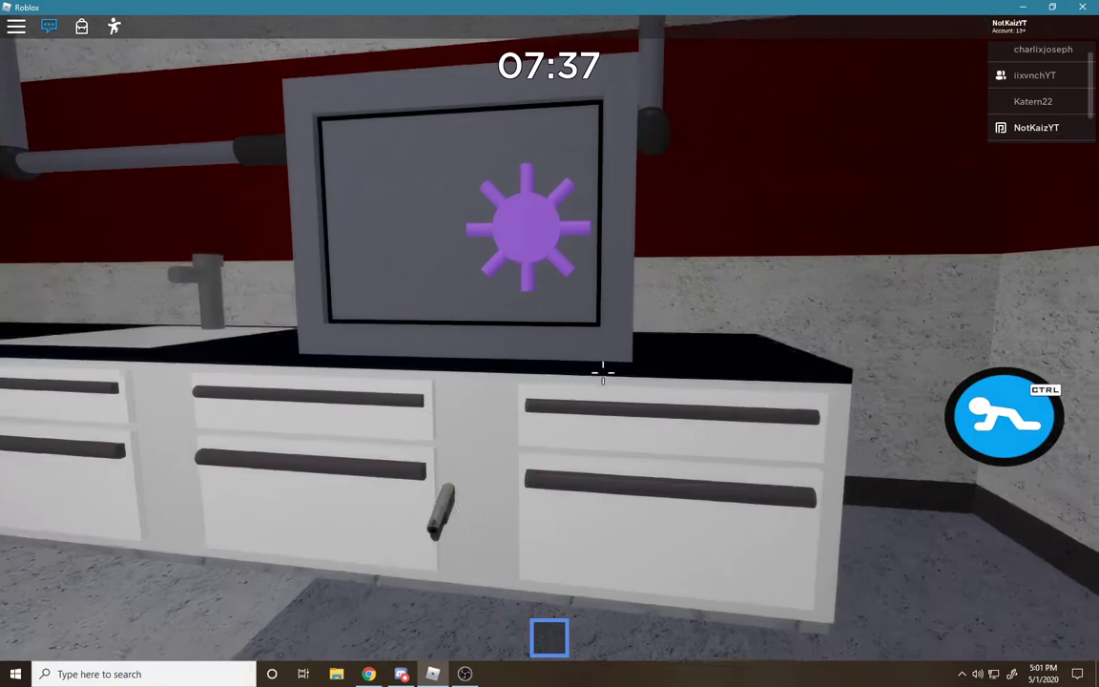
Step: Walk out through the cabinet past the other player, shoot Piggy, and run down the corridor
key(w)
key(w)
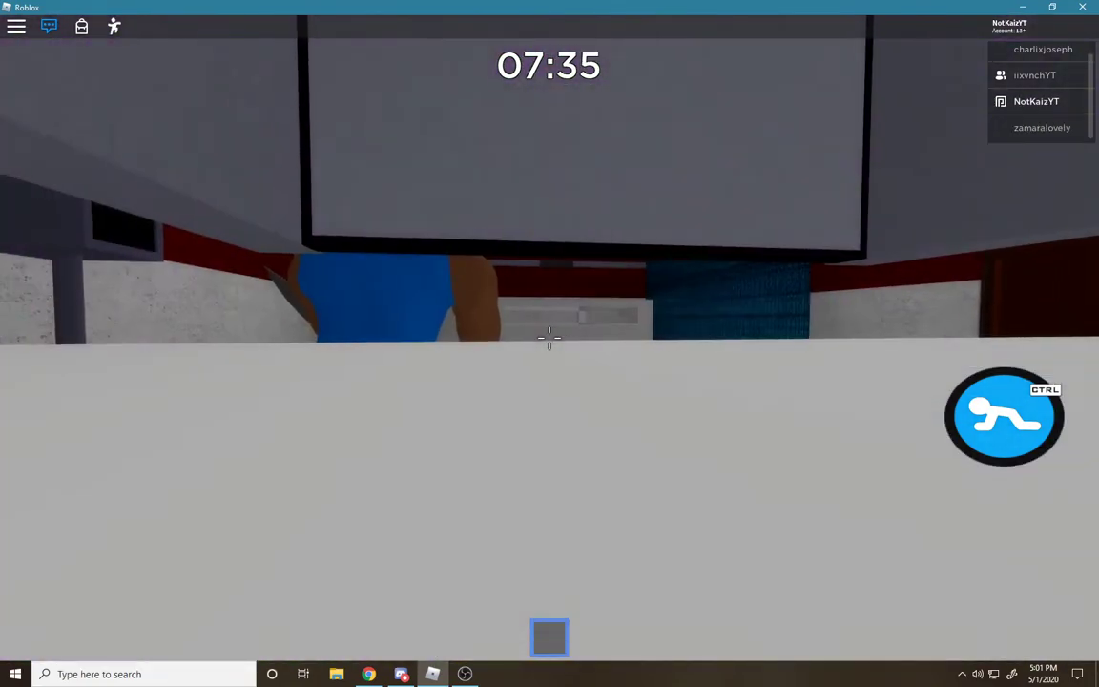
key(w)
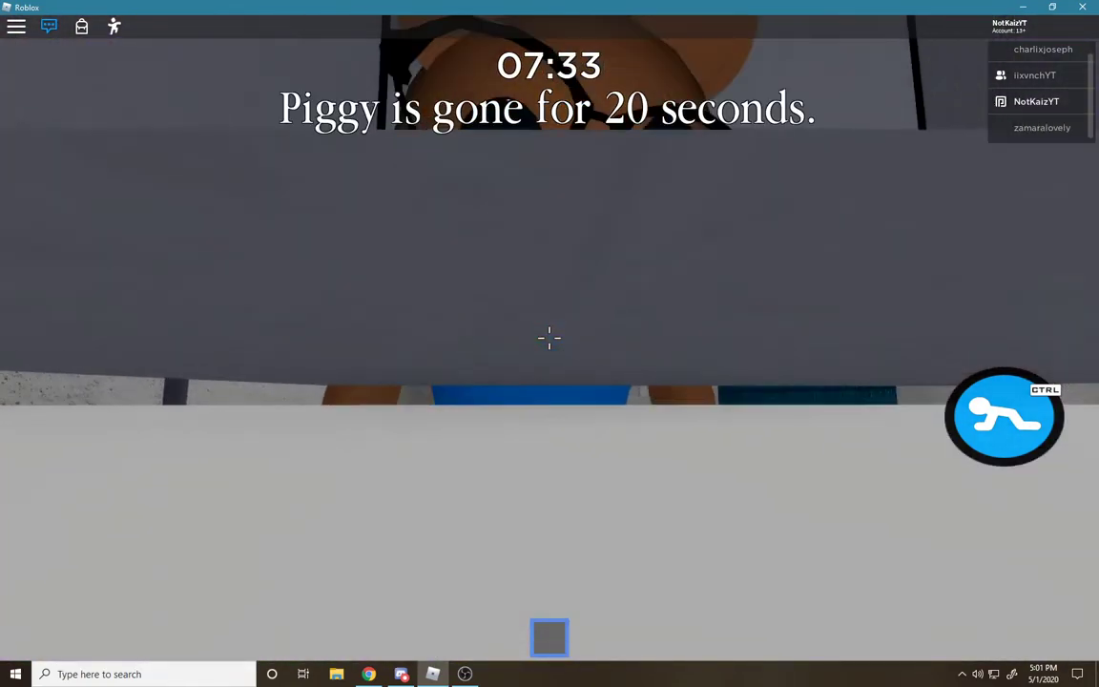
key(w)
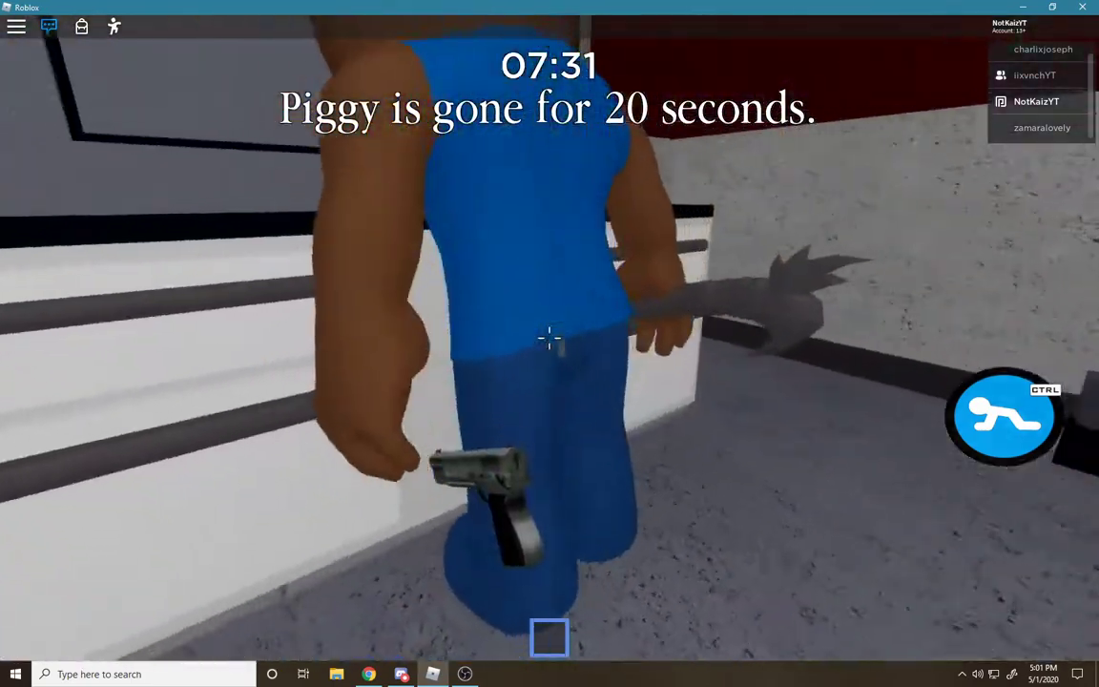
key(w)
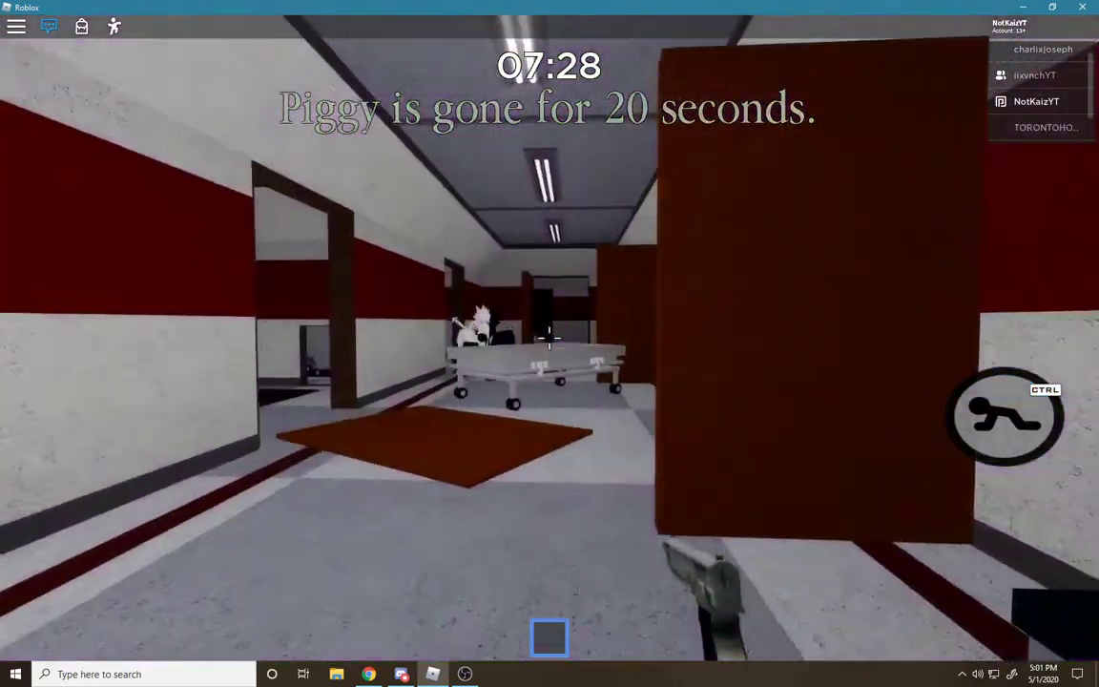
click(550, 336)
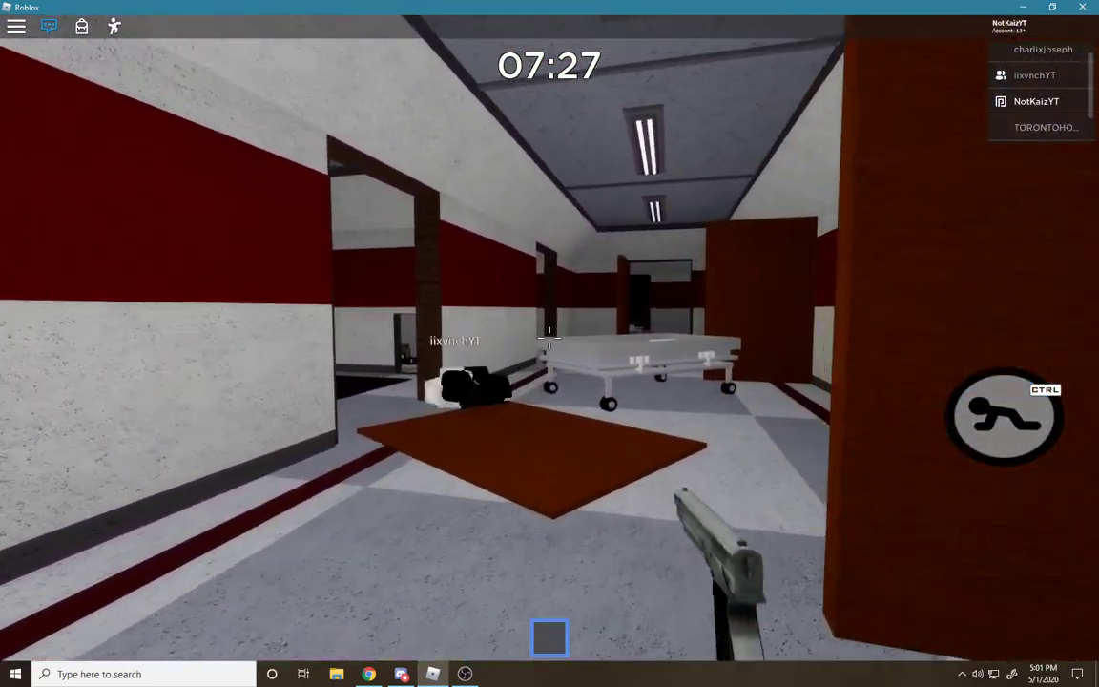
key(w)
key(w)
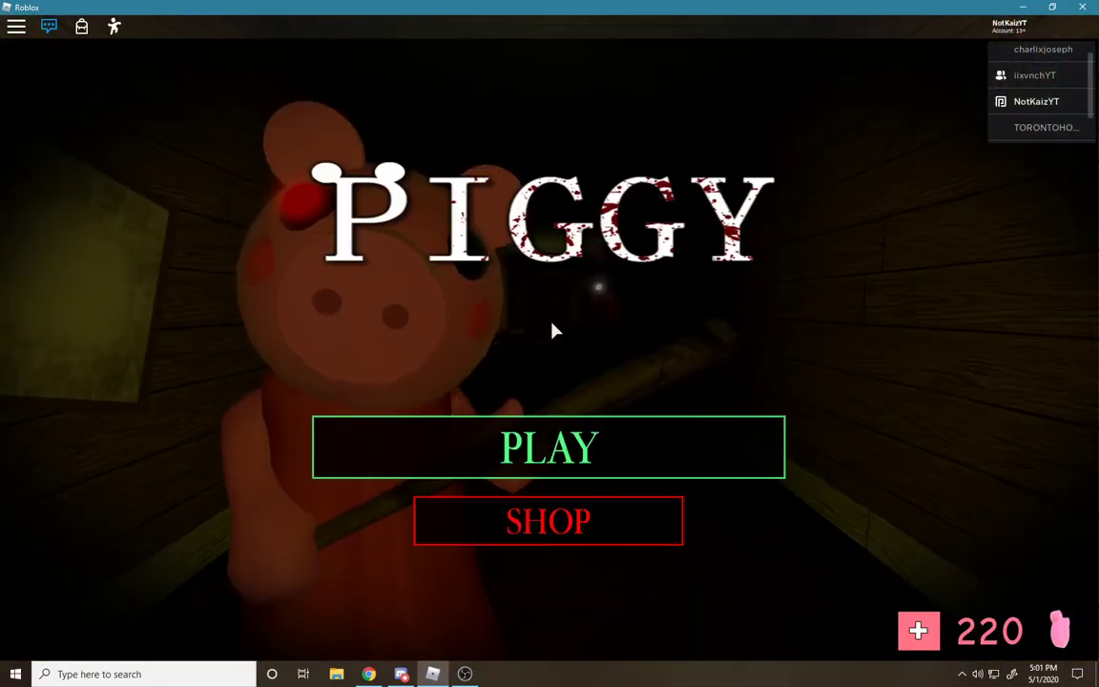
Step: Start the game from the Piggy main menu's PLAY button
click(699, 461)
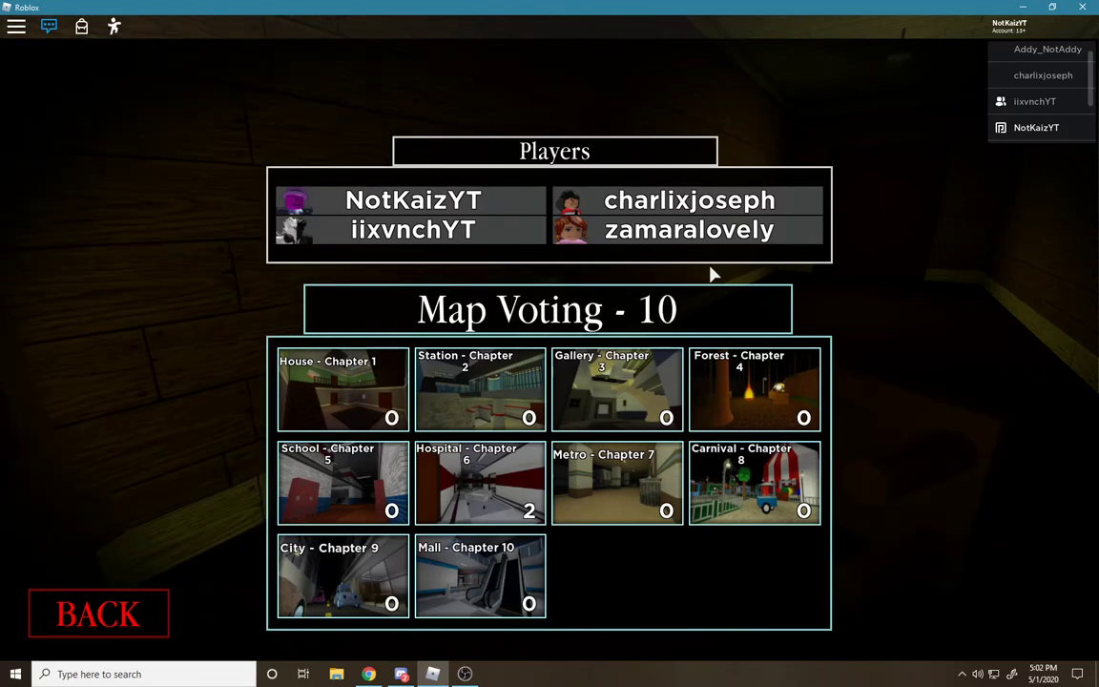
Step: Vote for the House - Chapter 1 map in Map Voting
click(367, 413)
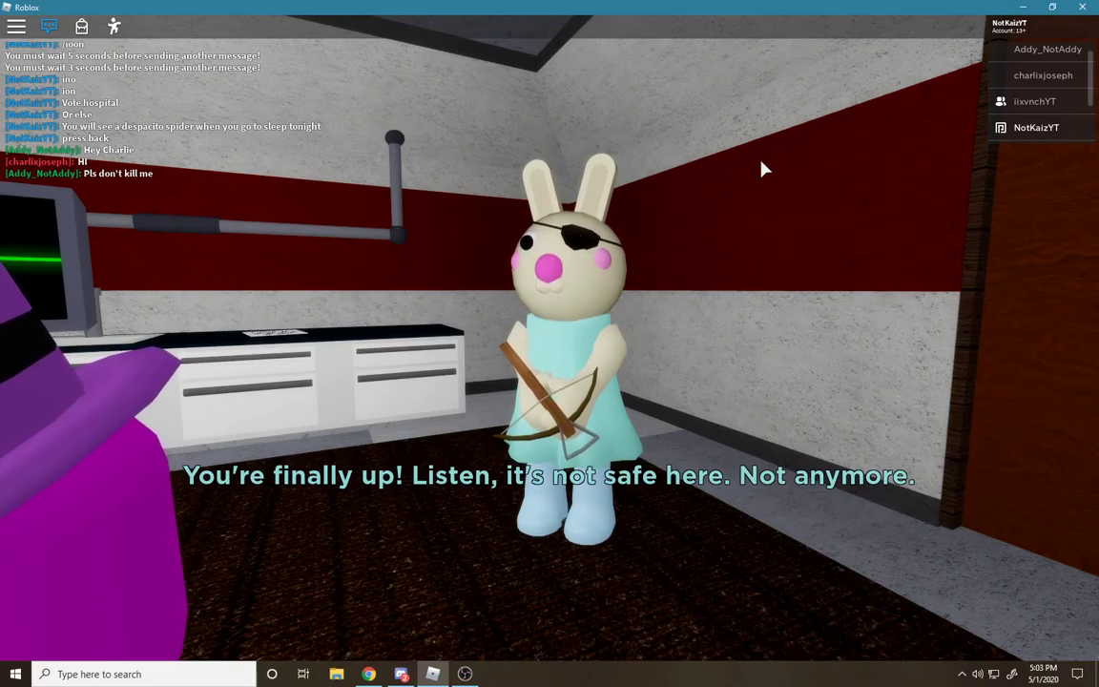
Step: Open and dismiss leaderboard player options during the cutscene, then bring OBS forward
click(1043, 101)
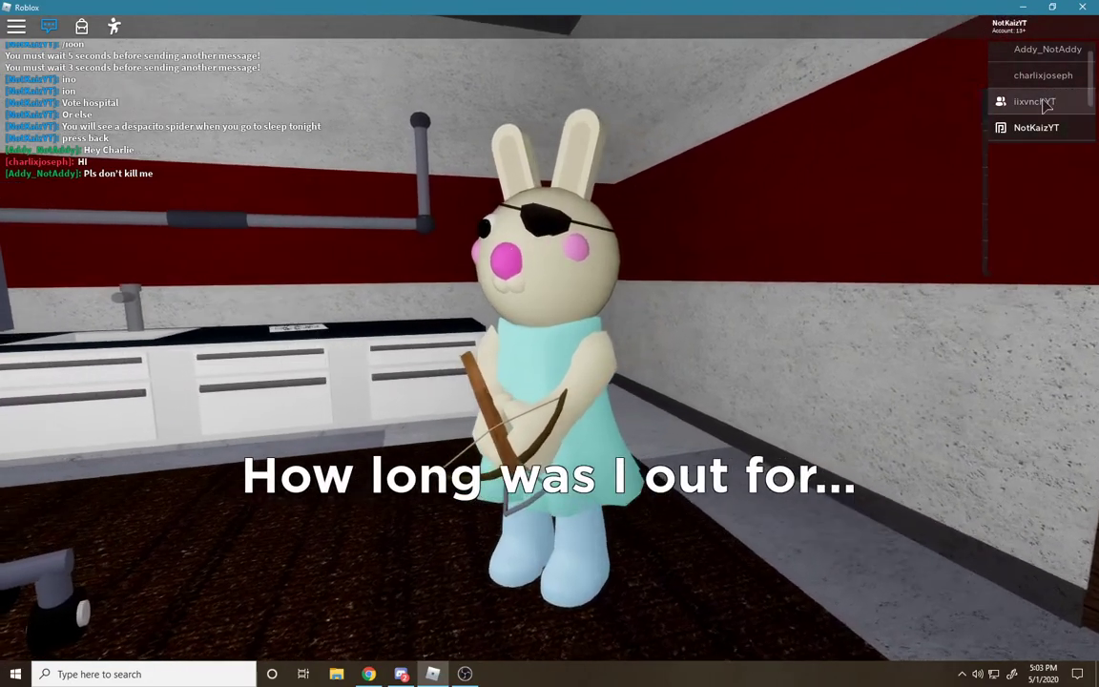
click(1040, 101)
click(1019, 103)
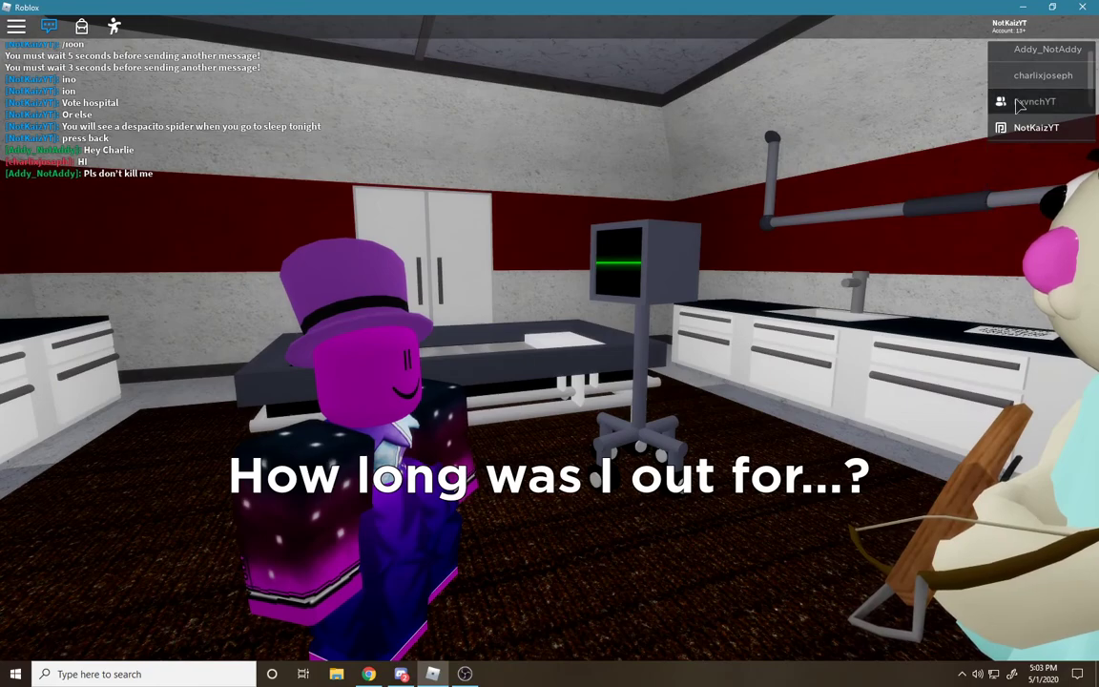
click(1019, 103)
click(1018, 103)
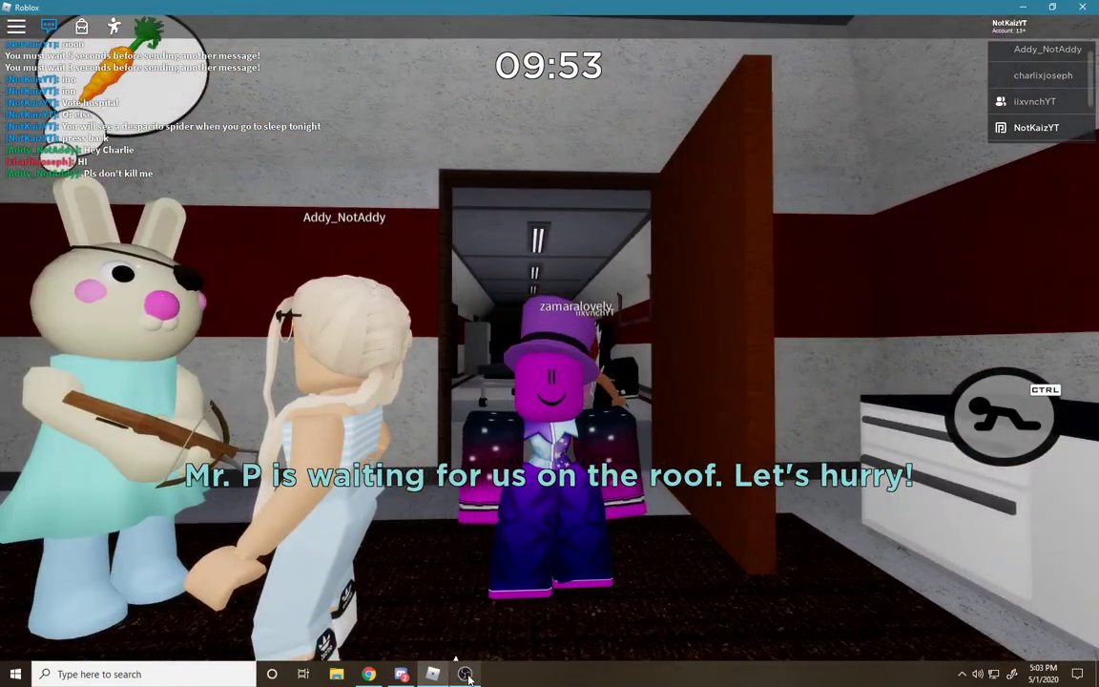
click(467, 675)
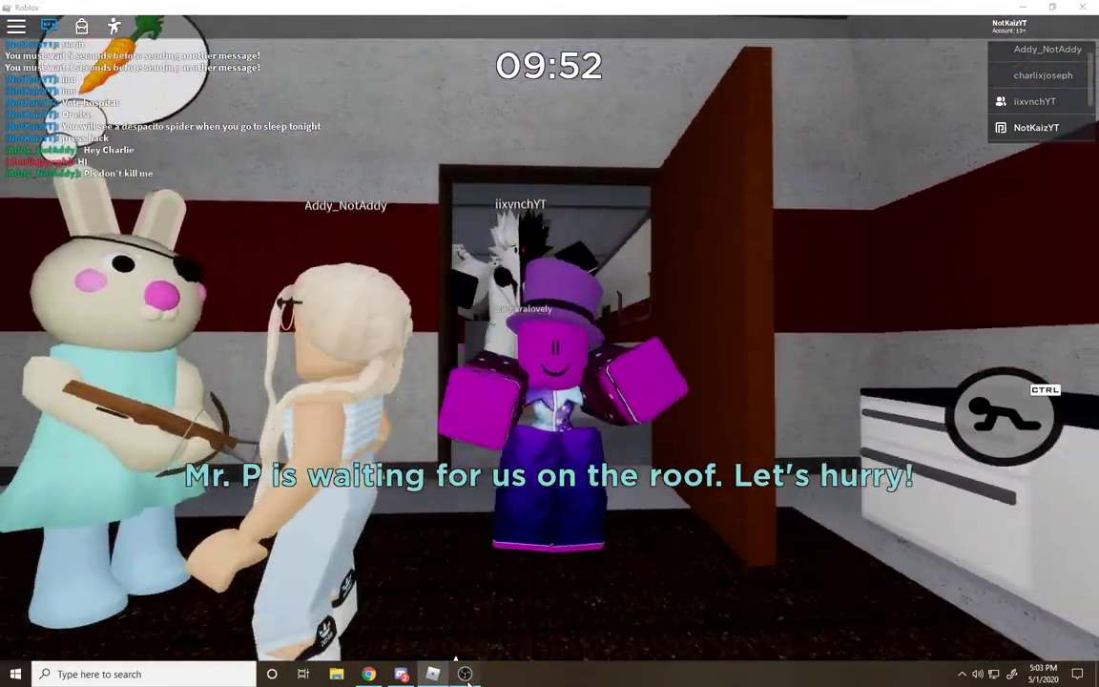